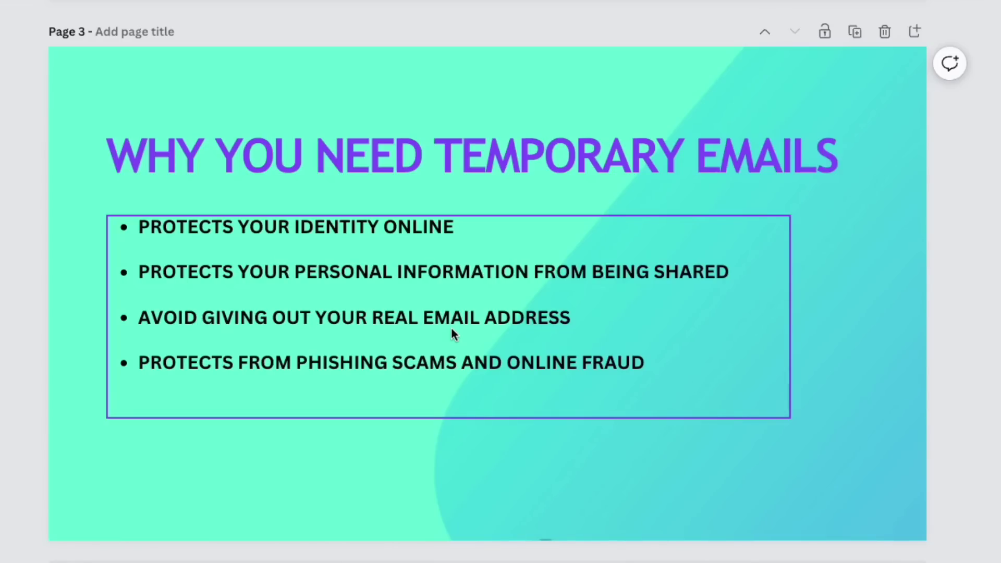
Nudge the Page 3 bullet list about 24 px right, deselect it, and review the neighbouring pages.
{"action": "left_click", "coordinate": [138, 319]}
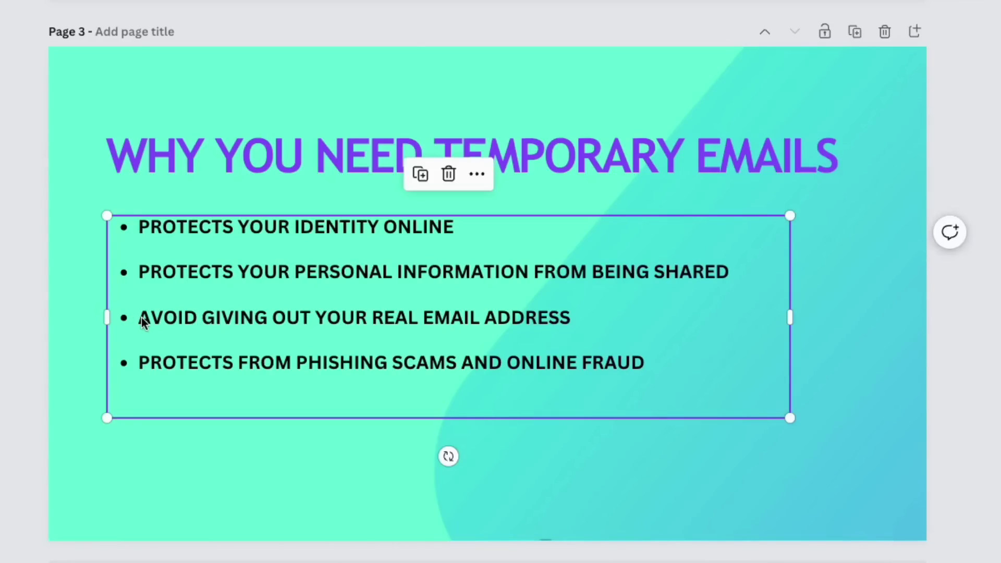
{"action": "mouse_move", "coordinate": [142, 321]}
{"action": "left_mouse_down"}
{"action": "mouse_move", "coordinate": [172, 318]}
{"action": "mouse_move", "coordinate": [154, 318]}
{"action": "left_mouse_up"}
{"action": "left_click", "coordinate": [27, 323]}
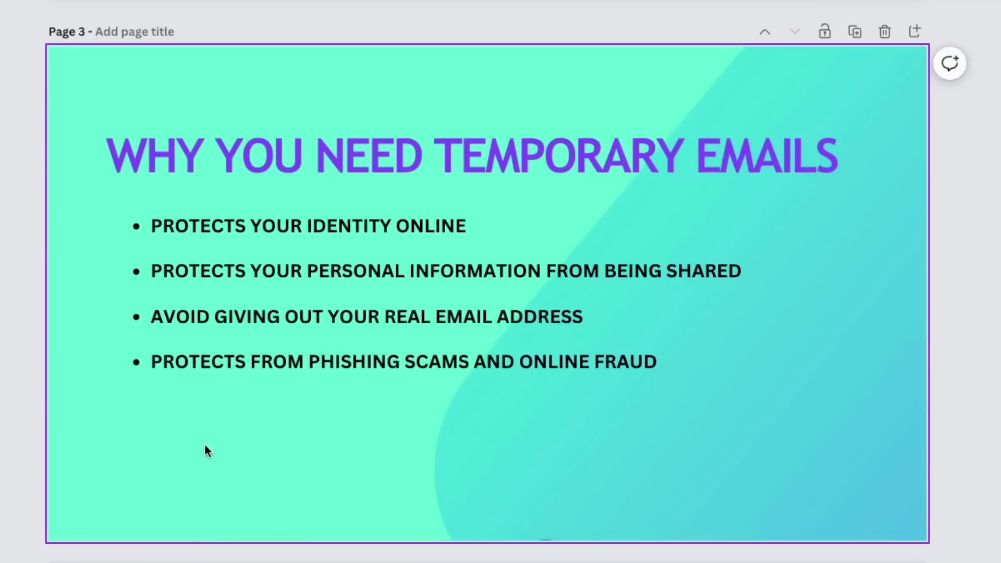
{"action": "scroll", "coordinate": [211, 156], "scroll_direction": "up", "scroll_amount": 20}
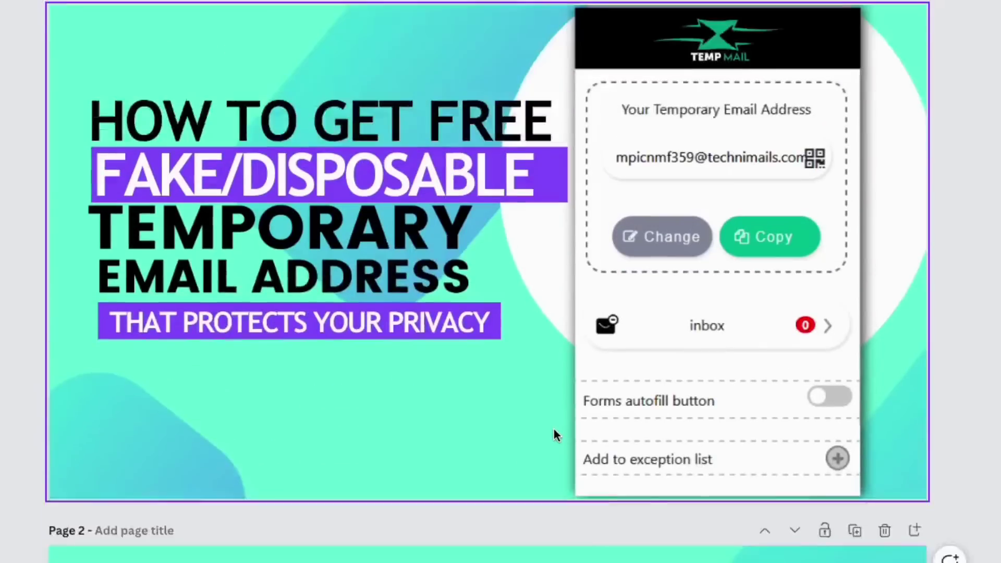
{"action": "scroll", "coordinate": [554, 429], "scroll_direction": "down", "scroll_amount": 20}
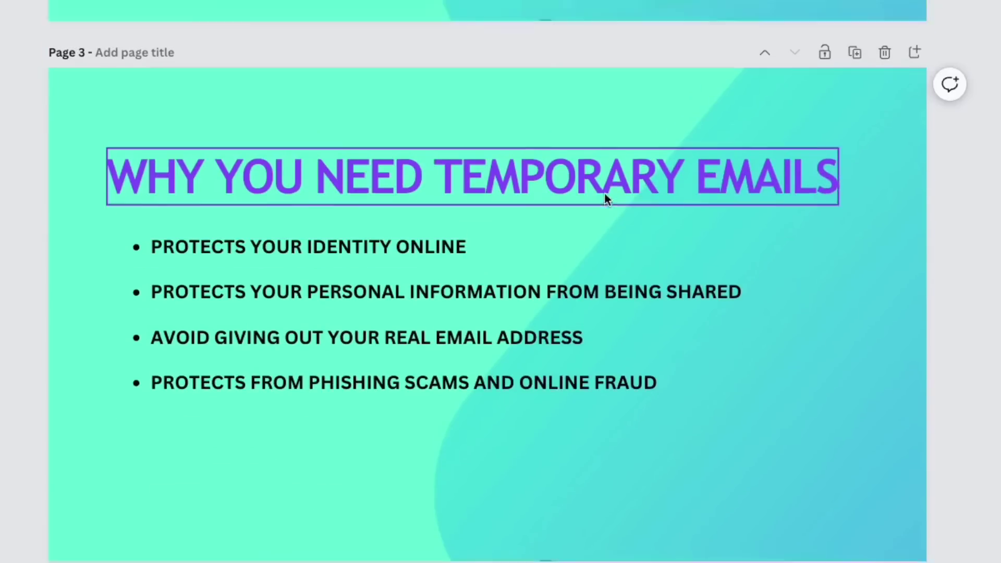
{"action": "scroll", "coordinate": [870, 234], "scroll_direction": "up", "scroll_amount": 3}
{"action": "scroll", "coordinate": [834, 291], "scroll_direction": "down", "scroll_amount": 1}
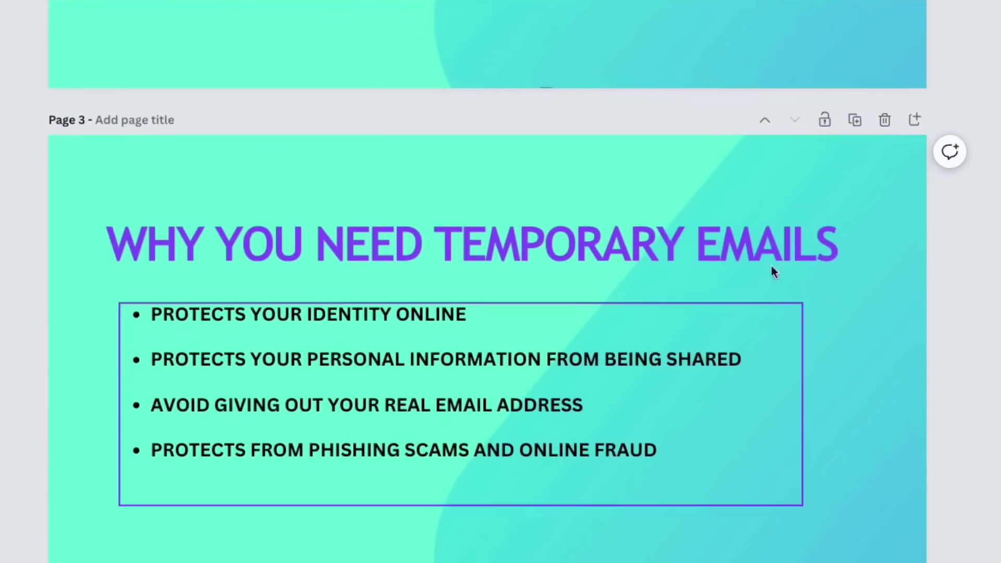
{"action": "scroll", "coordinate": [771, 266], "scroll_direction": "down", "scroll_amount": 2}
{"action": "scroll", "coordinate": [800, 282], "scroll_direction": "up", "scroll_amount": 1}
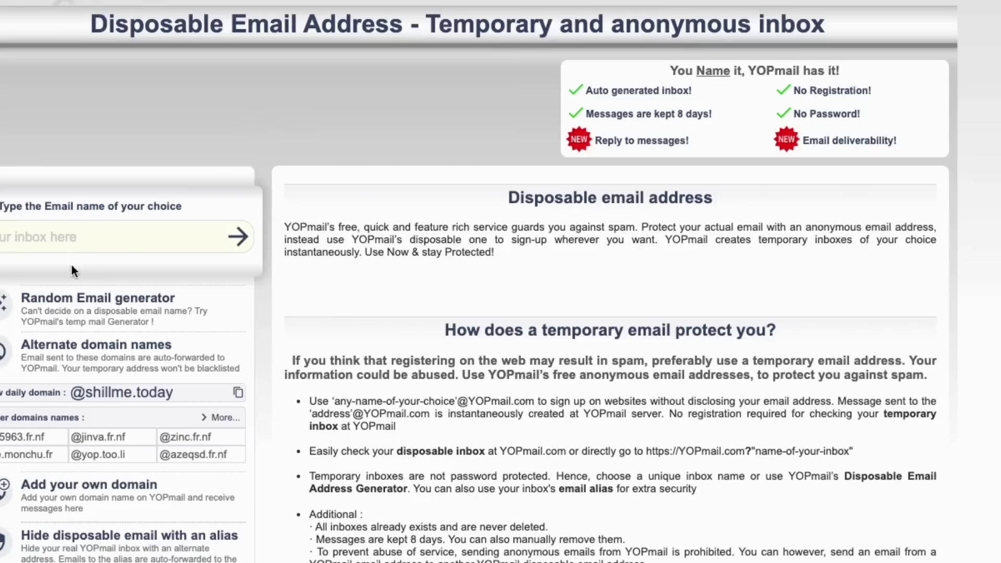
Enter 'jil.com' in the inbox name field, copy it, then clear the field again.
{"action": "left_click", "coordinate": [70, 241]}
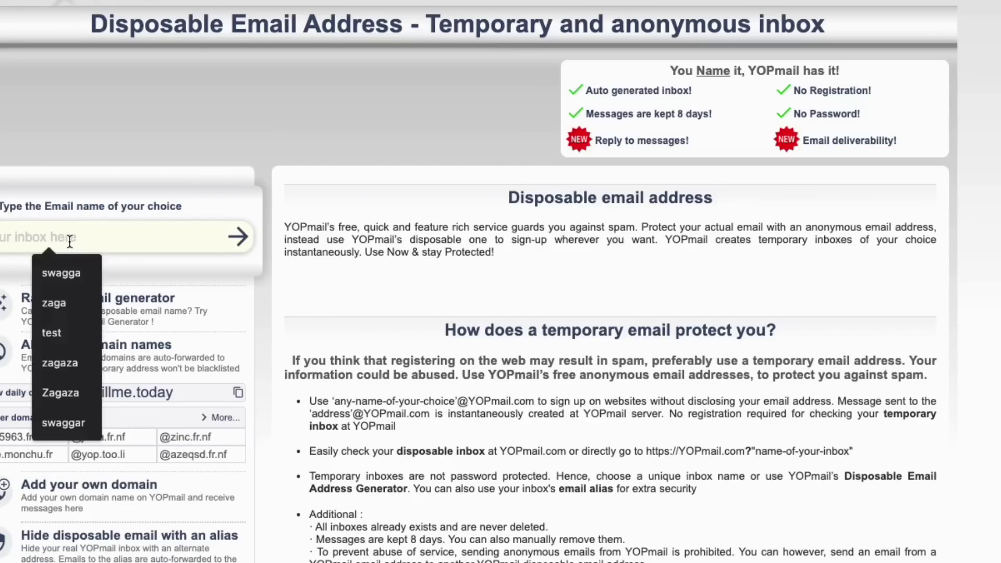
{"action": "type", "text": "j"}
{"action": "type", "text": "il.com"}
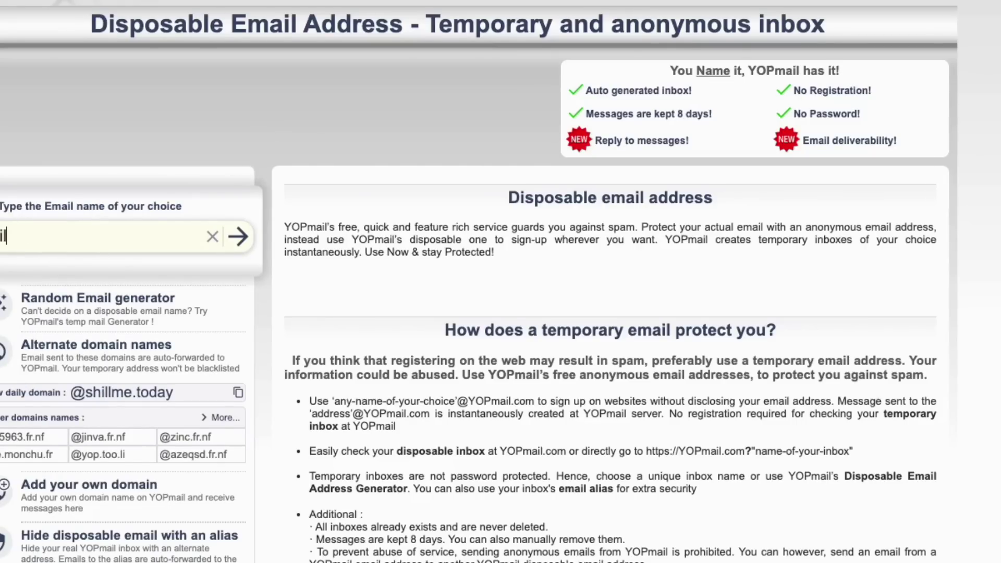
{"action": "triple_click", "coordinate": [70, 236]}
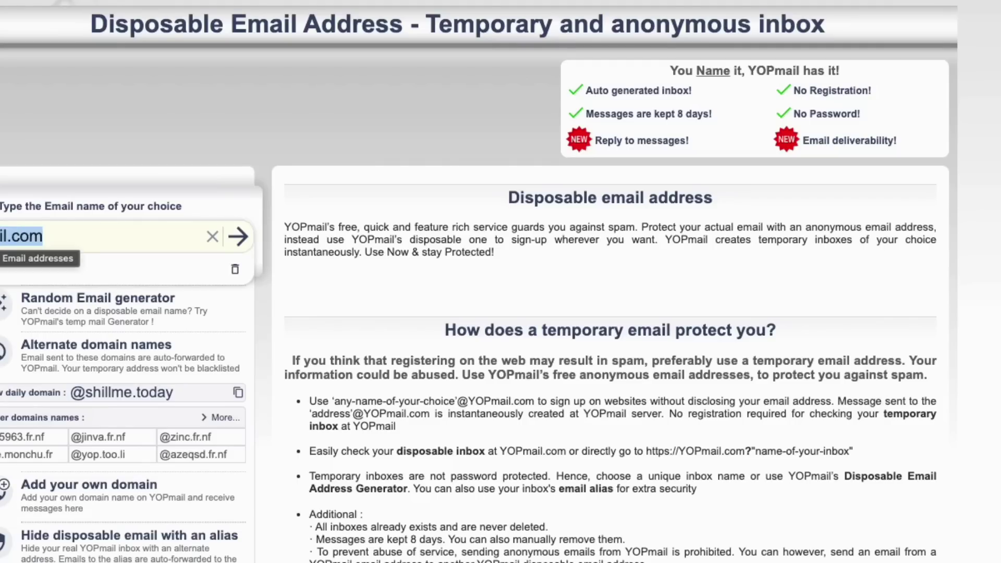
{"action": "key", "text": "ctrl+c"}
{"action": "left_click_drag", "start_coordinate": [83, 14], "coordinate": [879, 24]}
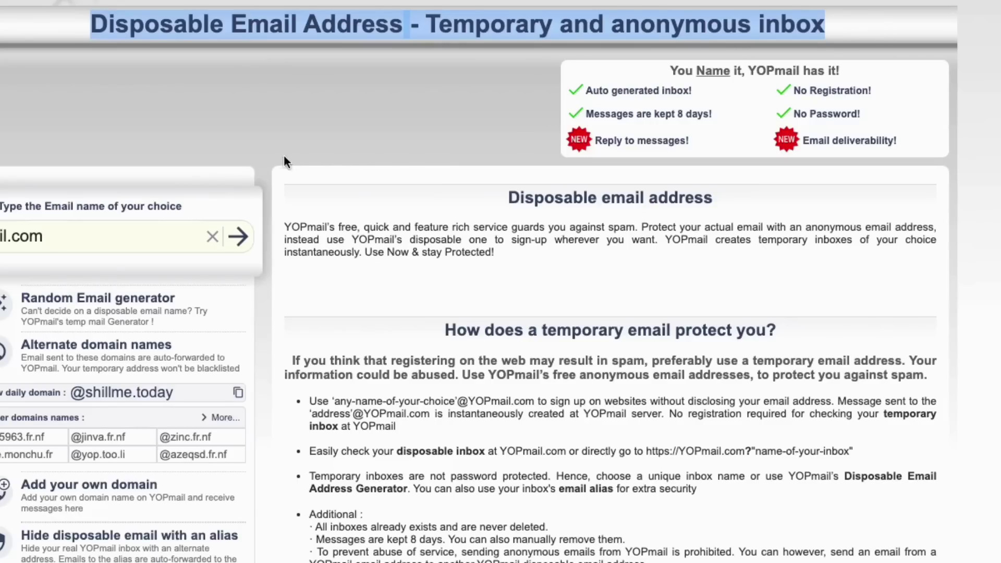
{"action": "left_click", "coordinate": [214, 149]}
{"action": "left_click", "coordinate": [213, 236]}
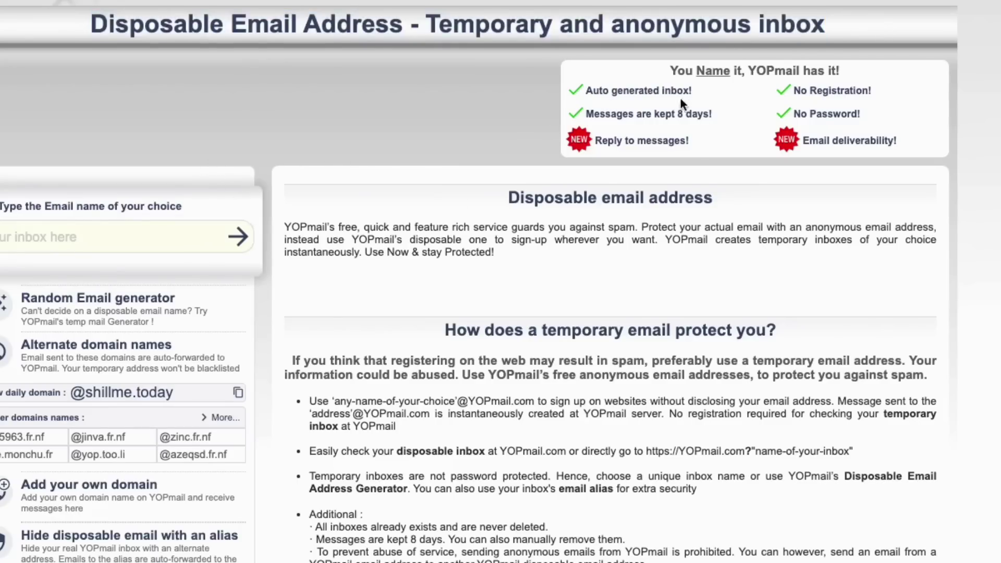
Highlight the features: auto-generated inbox, 8-day retention, replies, no registration, no password.
{"action": "left_click_drag", "start_coordinate": [667, 90], "coordinate": [571, 88]}
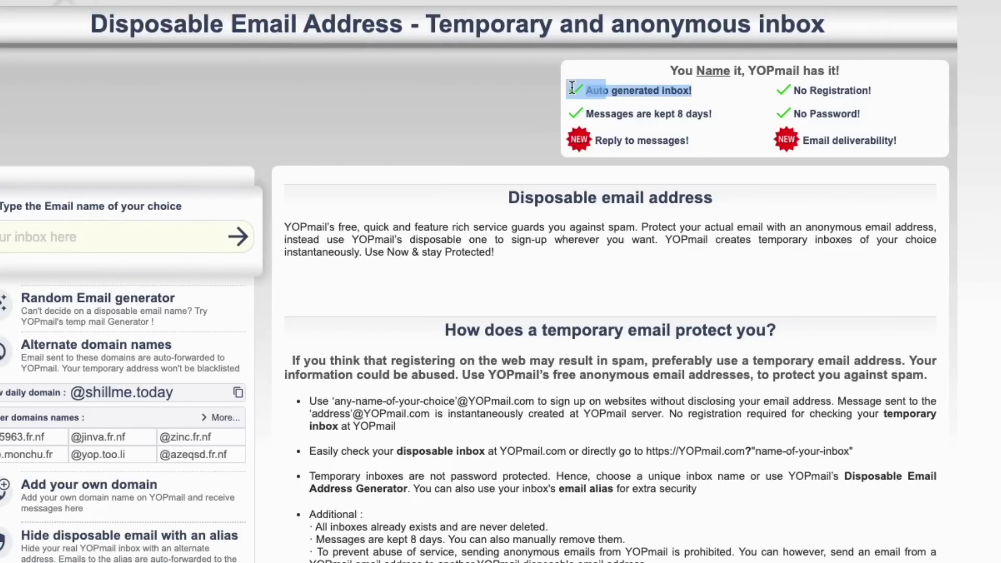
{"action": "left_click", "coordinate": [701, 90]}
{"action": "left_click_drag", "start_coordinate": [713, 113], "coordinate": [582, 115]}
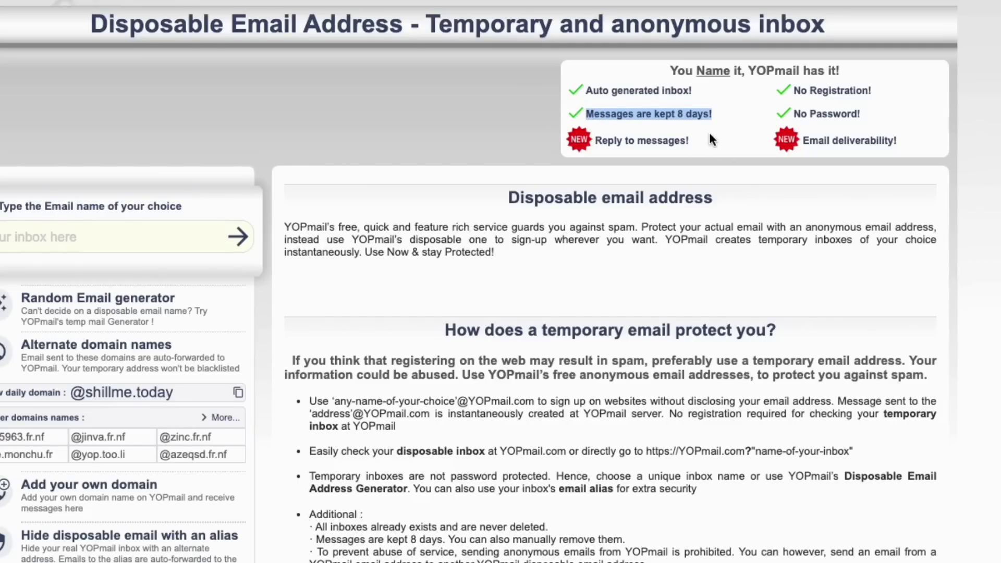
{"action": "left_click_drag", "start_coordinate": [689, 141], "coordinate": [588, 140]}
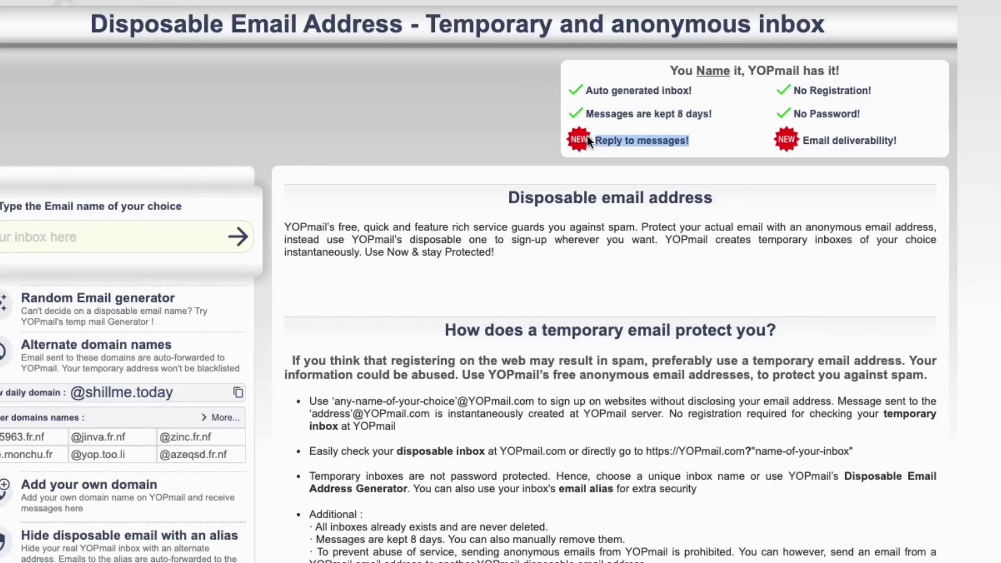
{"action": "left_click_drag", "start_coordinate": [773, 91], "coordinate": [871, 90]}
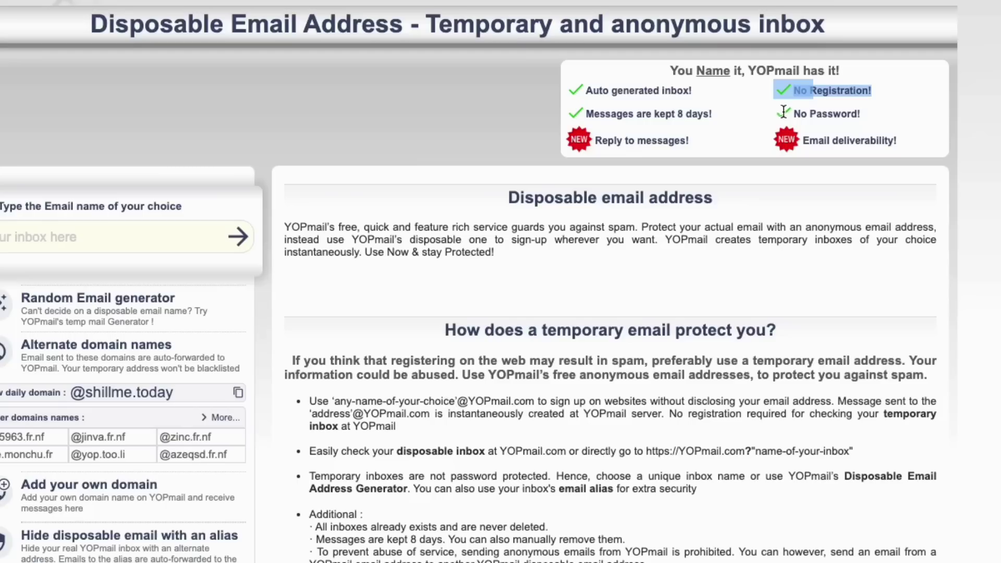
{"action": "left_click_drag", "start_coordinate": [774, 113], "coordinate": [756, 142]}
{"action": "left_click", "coordinate": [531, 100]}
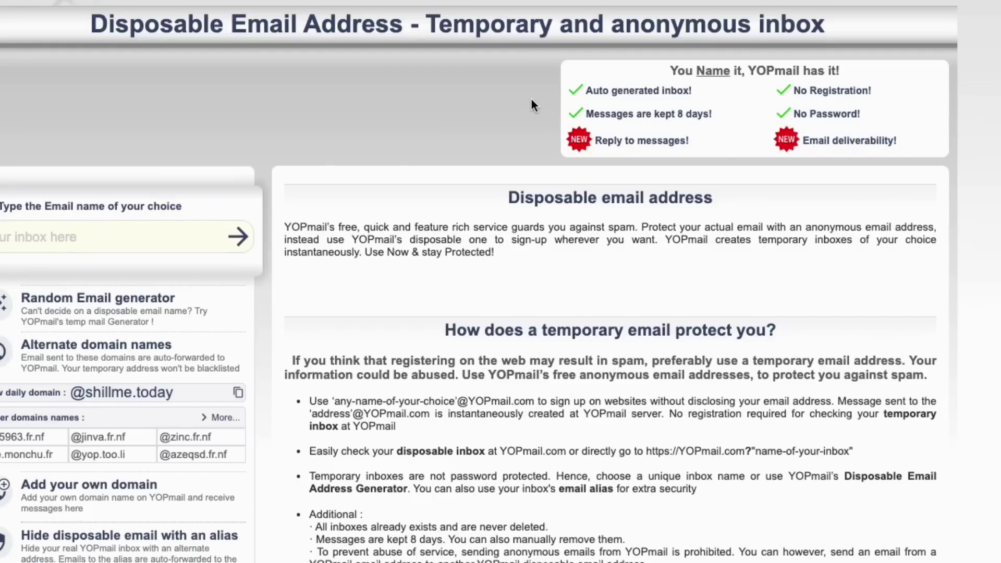
{"action": "left_click", "coordinate": [31, 237]}
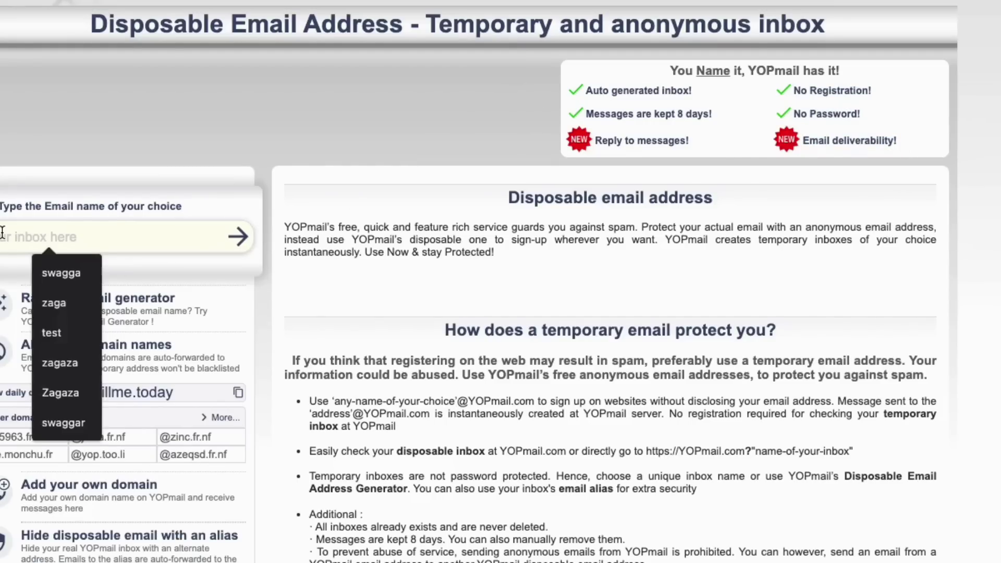
{"action": "left_click", "coordinate": [32, 183]}
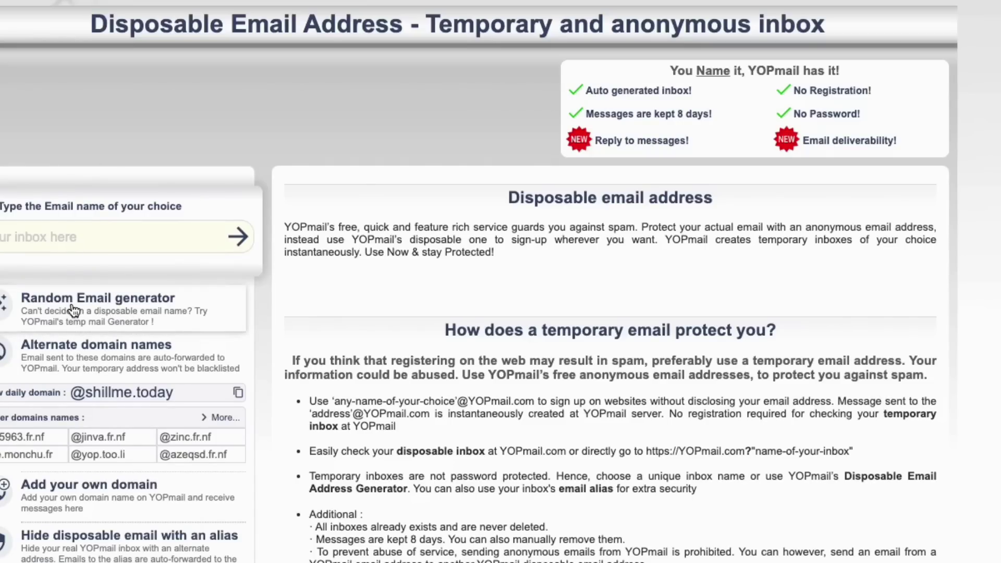
Open the Random Email generator and highlight the newly generated yopmail.com address.
{"action": "left_click", "coordinate": [86, 304]}
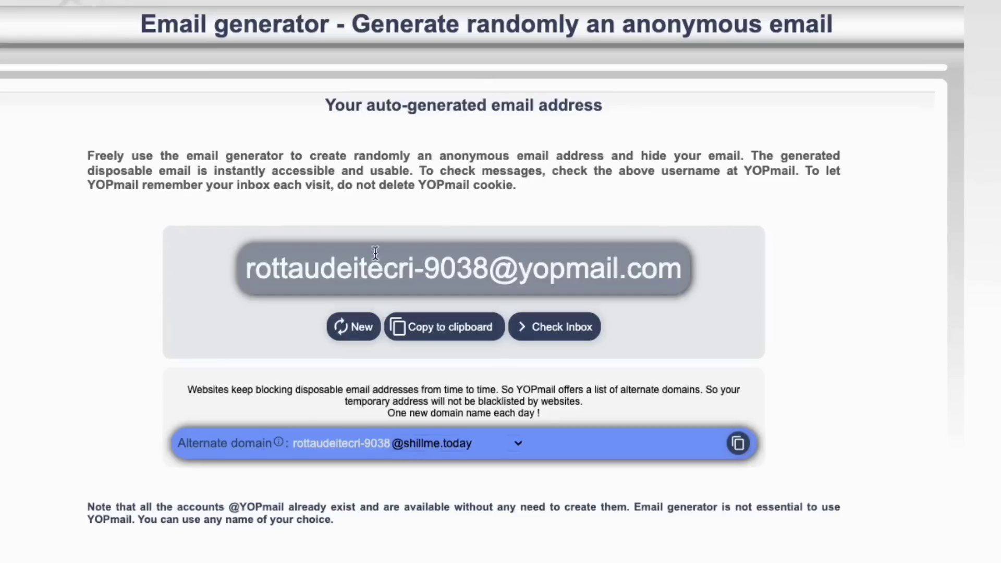
{"action": "left_click_drag", "start_coordinate": [251, 273], "coordinate": [664, 312]}
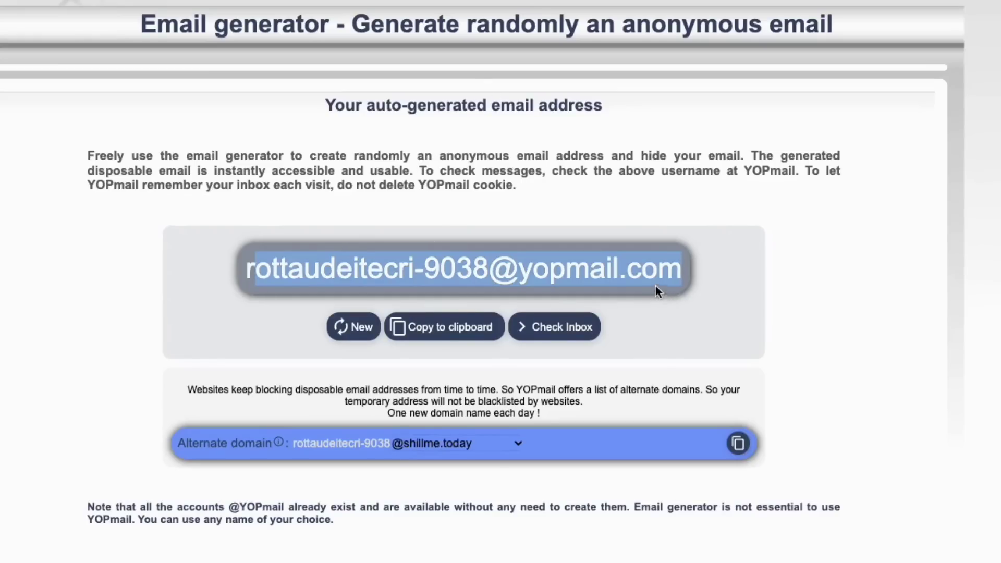
{"action": "left_click", "coordinate": [724, 269]}
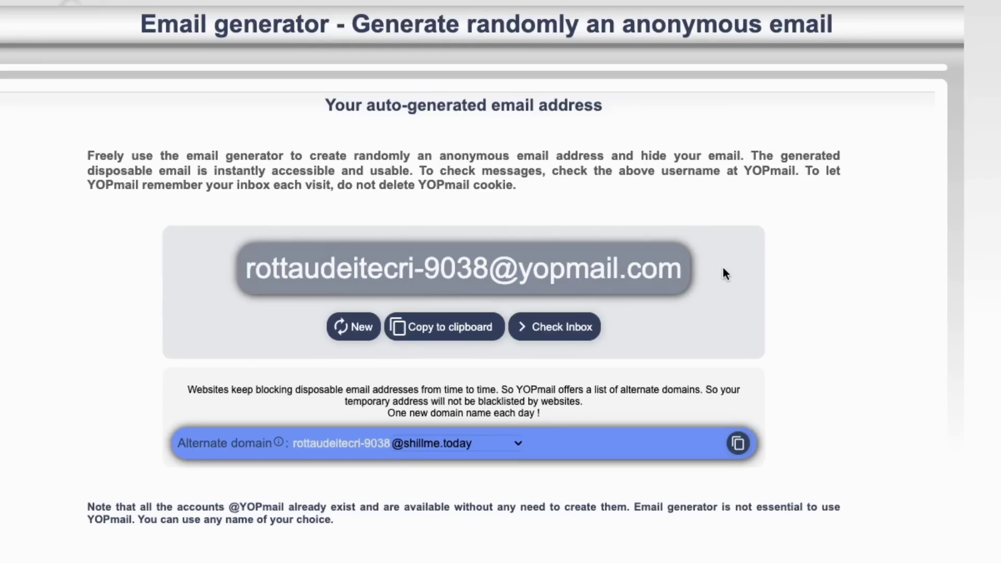
{"action": "left_click_drag", "start_coordinate": [302, 269], "coordinate": [591, 268]}
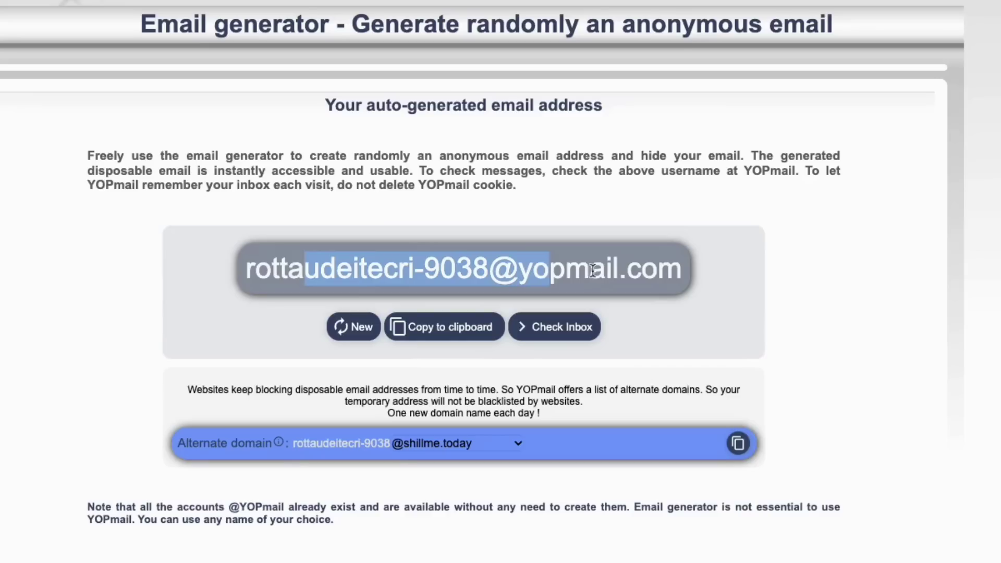
{"action": "left_click", "coordinate": [481, 271]}
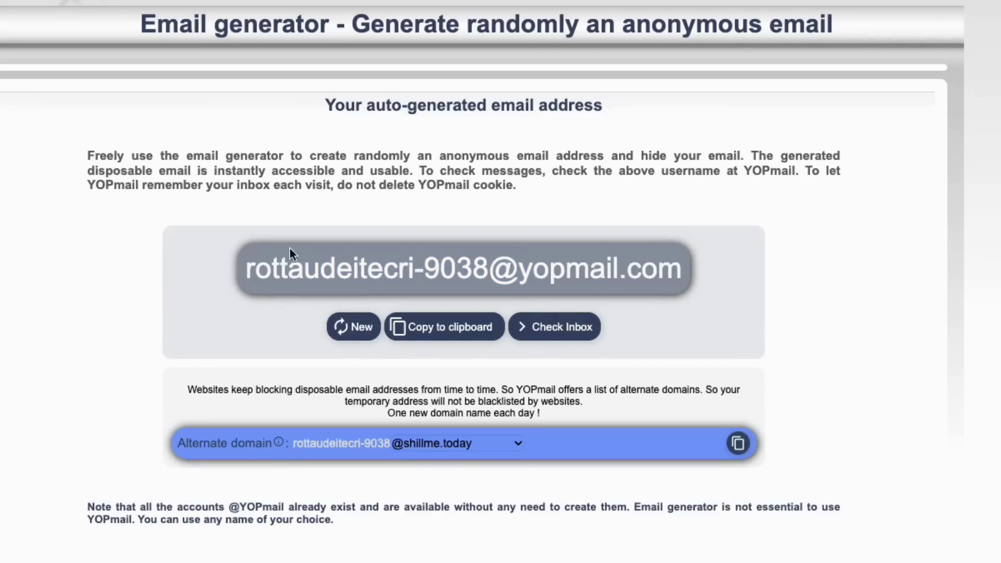
Go back to the home page and open the inbox named 'e'.
{"action": "key", "text": "alt+Left"}
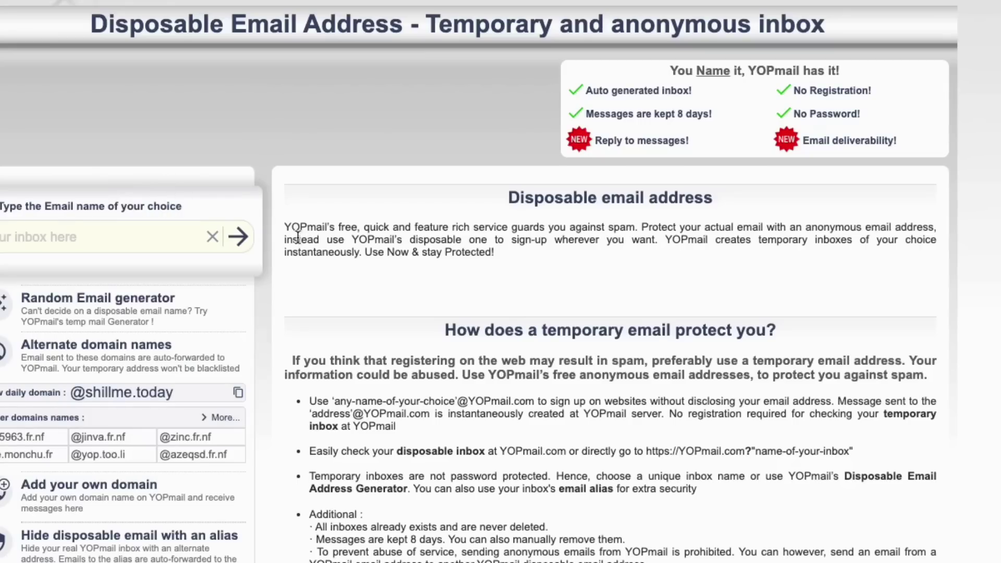
{"action": "left_click", "coordinate": [53, 240]}
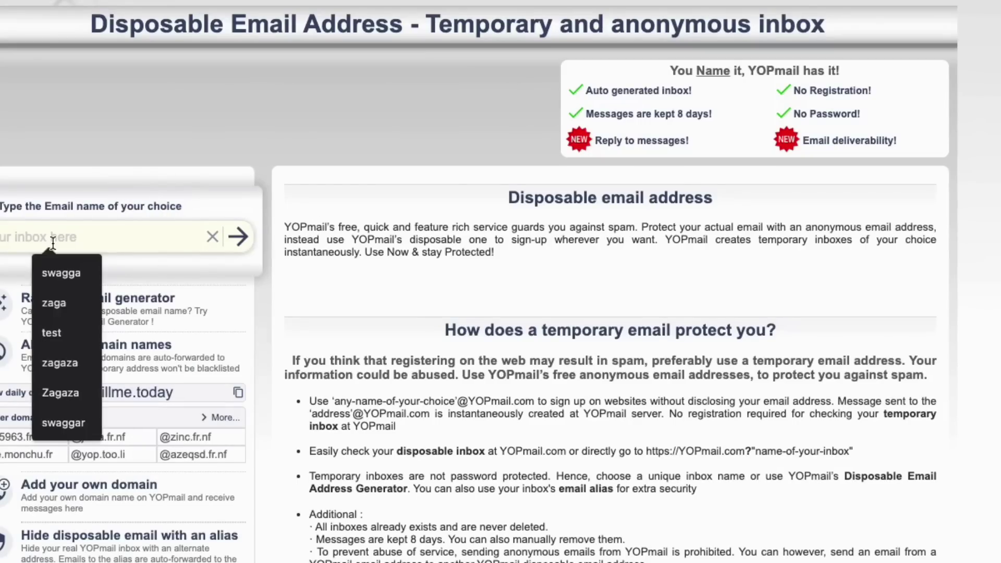
{"action": "left_click", "coordinate": [33, 133]}
{"action": "left_click", "coordinate": [23, 236]}
{"action": "type", "text": "e"}
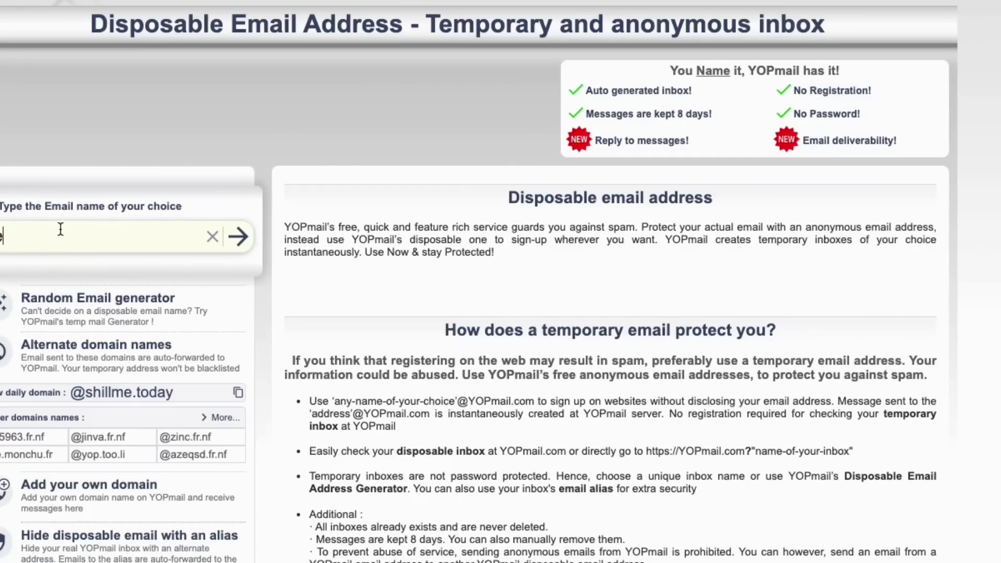
{"action": "left_click", "coordinate": [239, 238]}
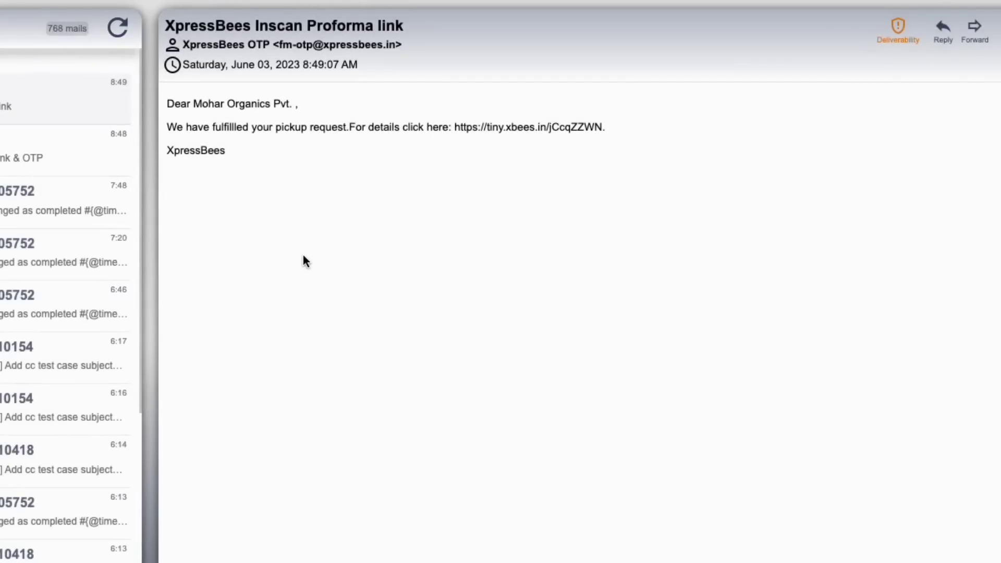
Refresh the 768-mail inbox list six times to check for new messages.
{"action": "scroll", "coordinate": [40, 263], "scroll_direction": "down", "scroll_amount": 5}
{"action": "scroll", "coordinate": [40, 262], "scroll_direction": "up", "scroll_amount": 5}
{"action": "left_click", "coordinate": [120, 30]}
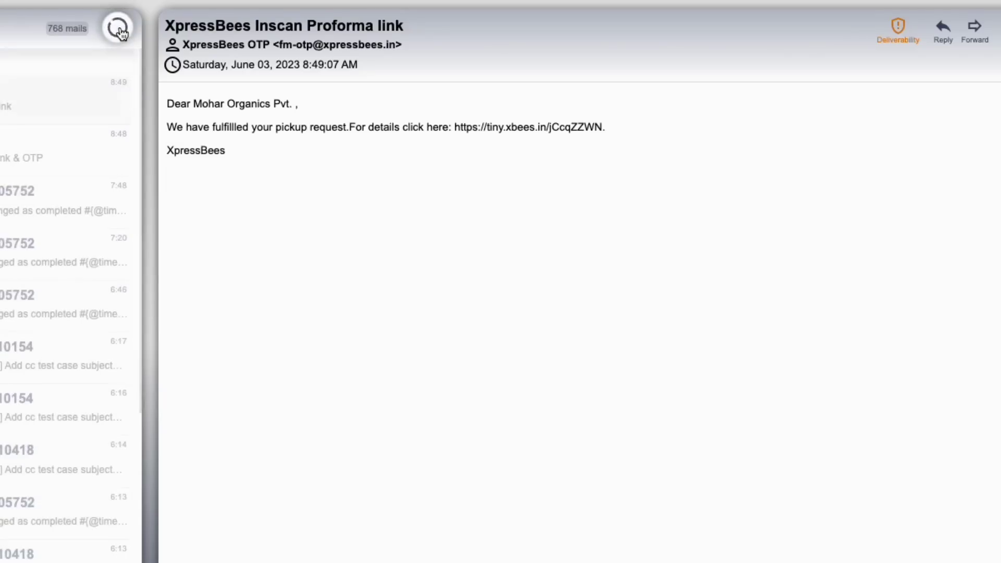
{"action": "left_click", "coordinate": [120, 31]}
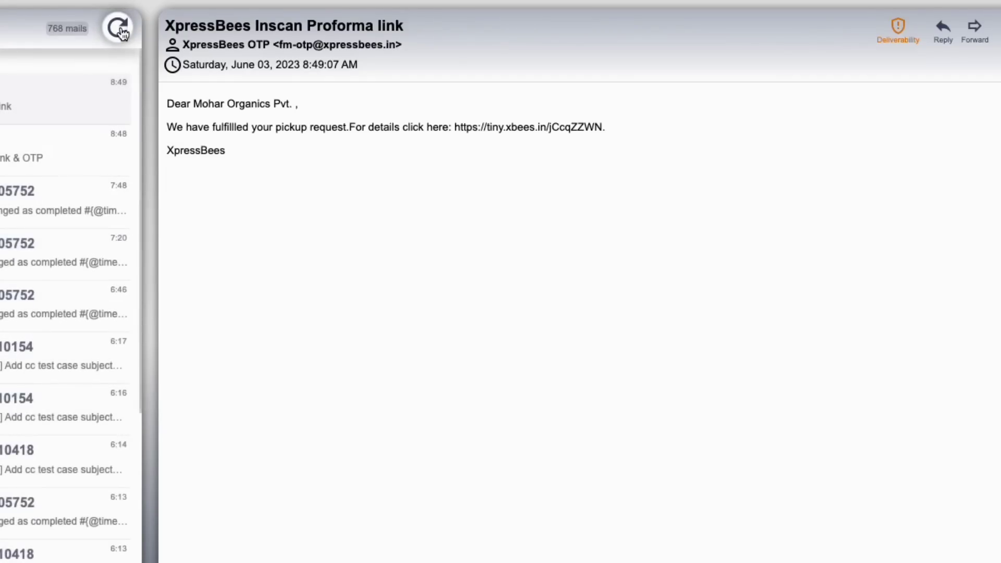
{"action": "left_click", "coordinate": [119, 30]}
{"action": "left_click", "coordinate": [120, 30]}
{"action": "left_click", "coordinate": [120, 30]}
{"action": "left_click", "coordinate": [120, 30]}
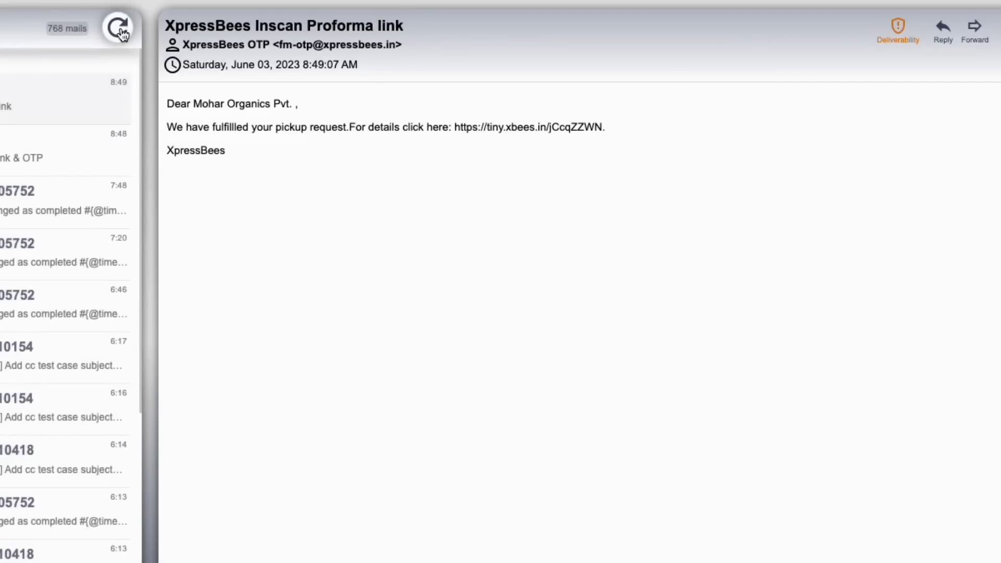